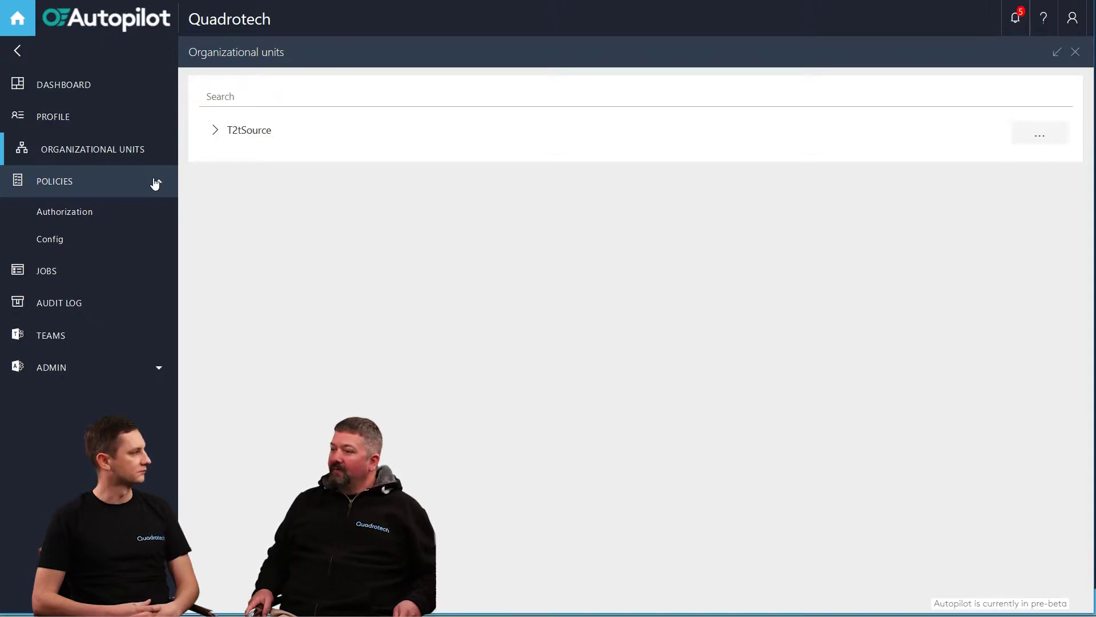
# - Start a new authorization policy and name it 'Demo Policy'
pyautogui.click(58, 210)
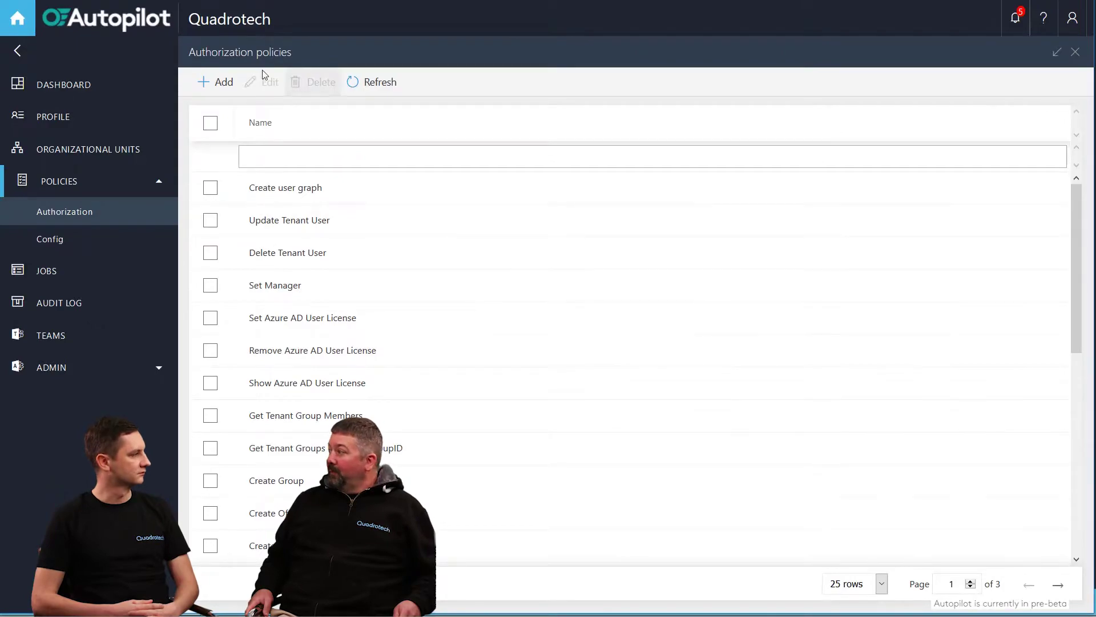
pyautogui.click(223, 82)
pyautogui.click(590, 149)
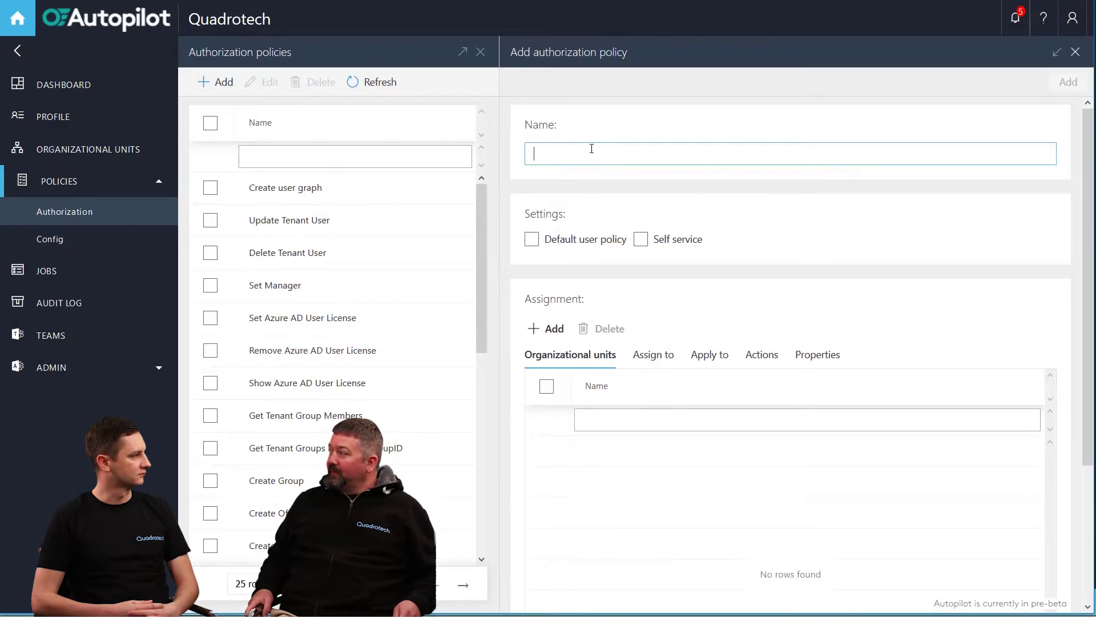
pyautogui.write('Demo Policy')
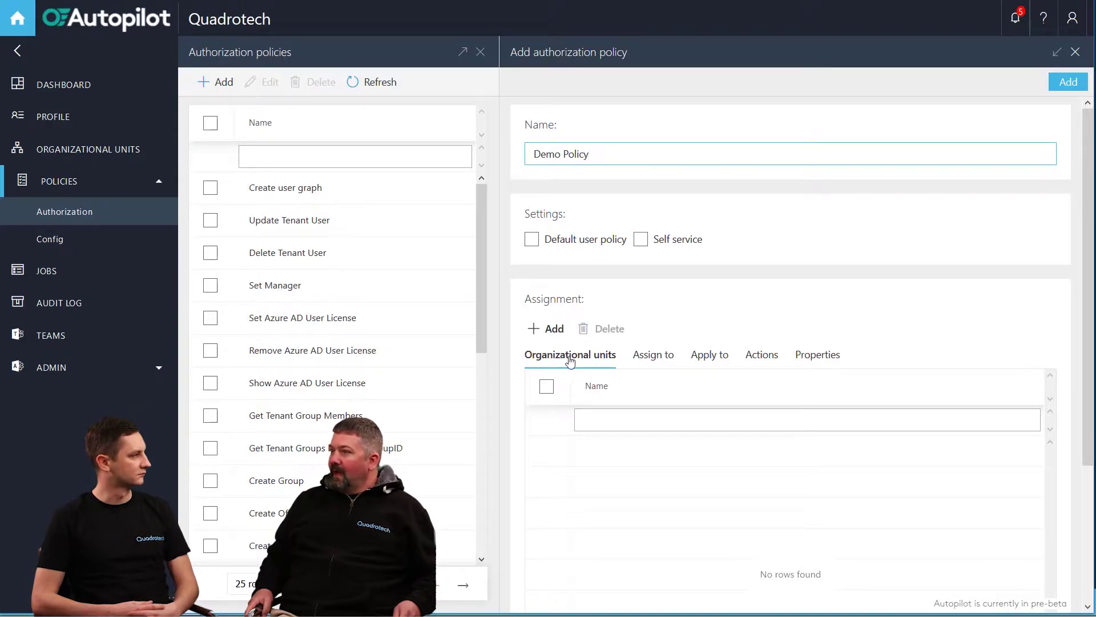
# - Assign the T2tSource\Sales\NA\New York organizational unit to the policy, filtering units for 'new'
pyautogui.click(551, 330)
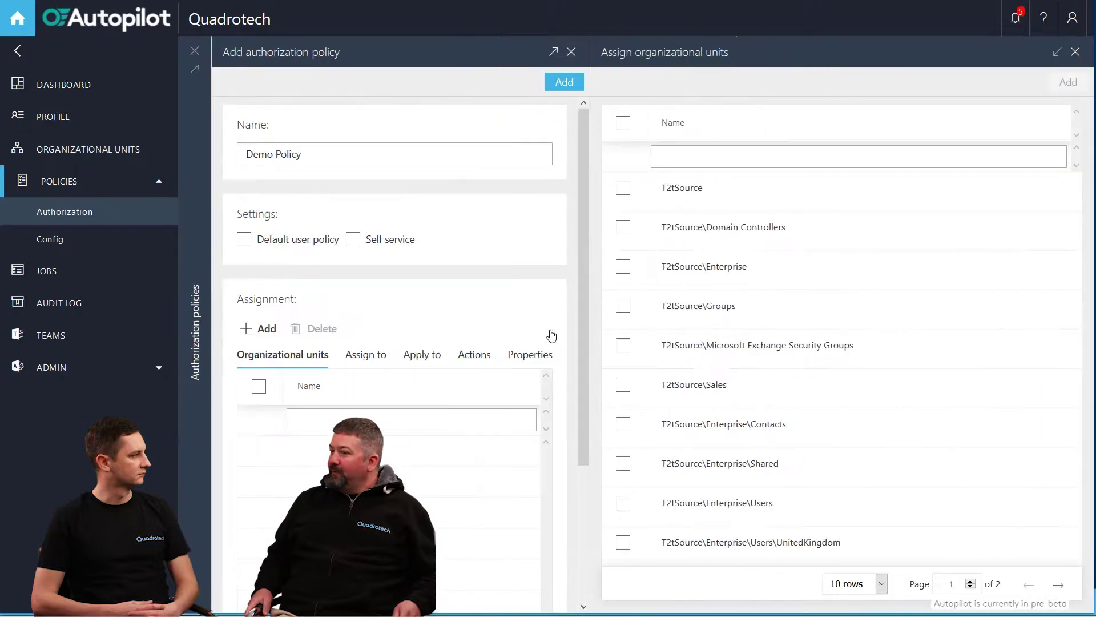
pyautogui.click(724, 159)
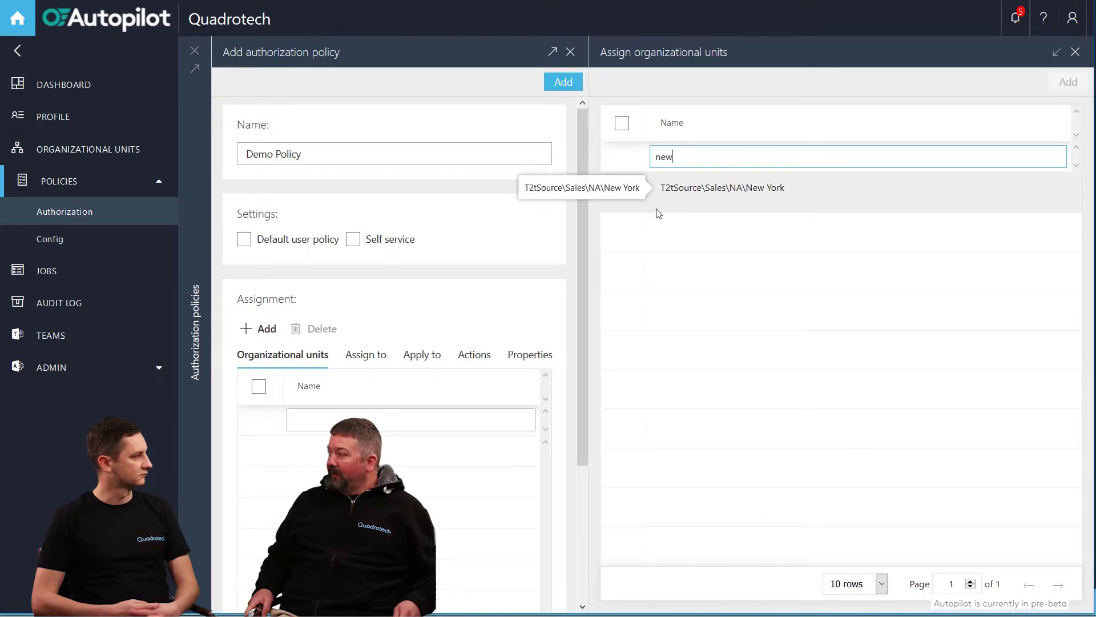
pyautogui.click(621, 188)
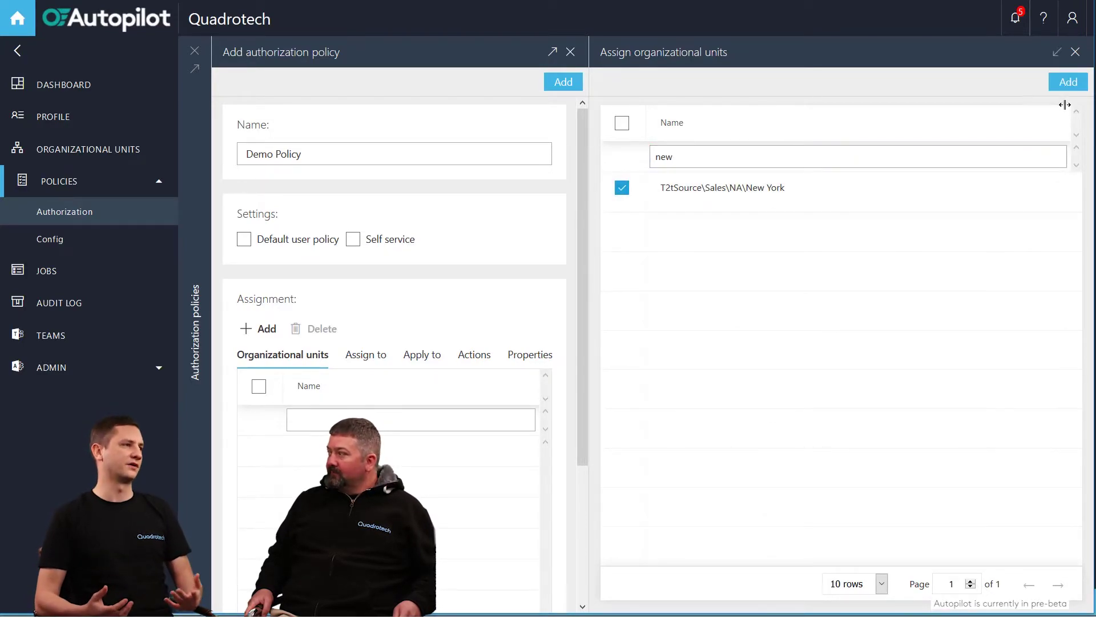
pyautogui.click(1069, 81)
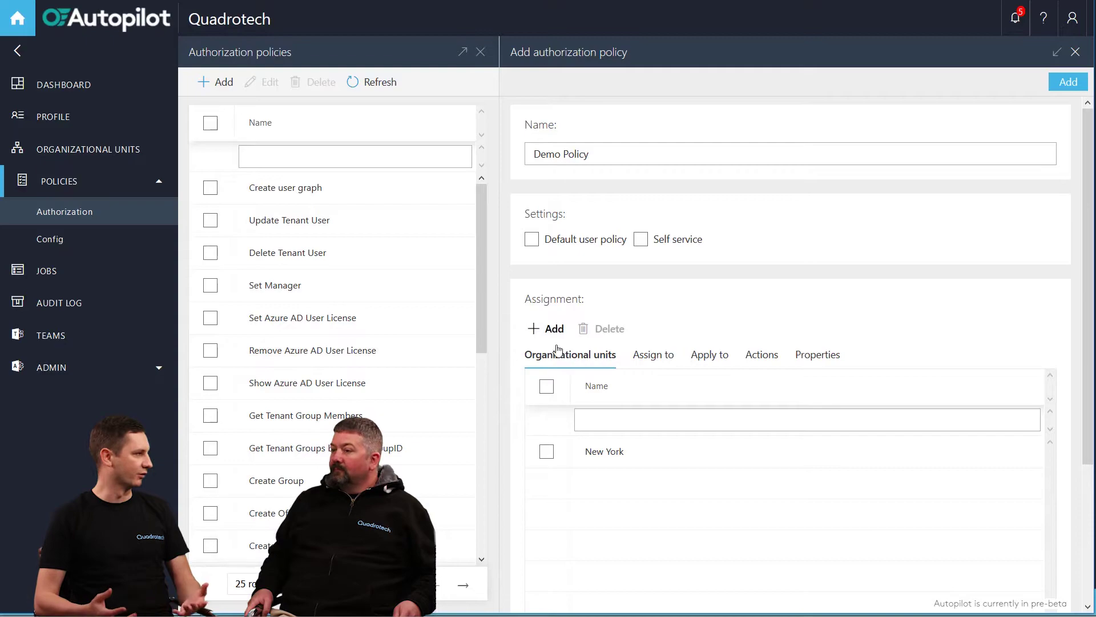
# - Assign the policy to one user, found by filtering users and groups for 'g'
pyautogui.click(649, 356)
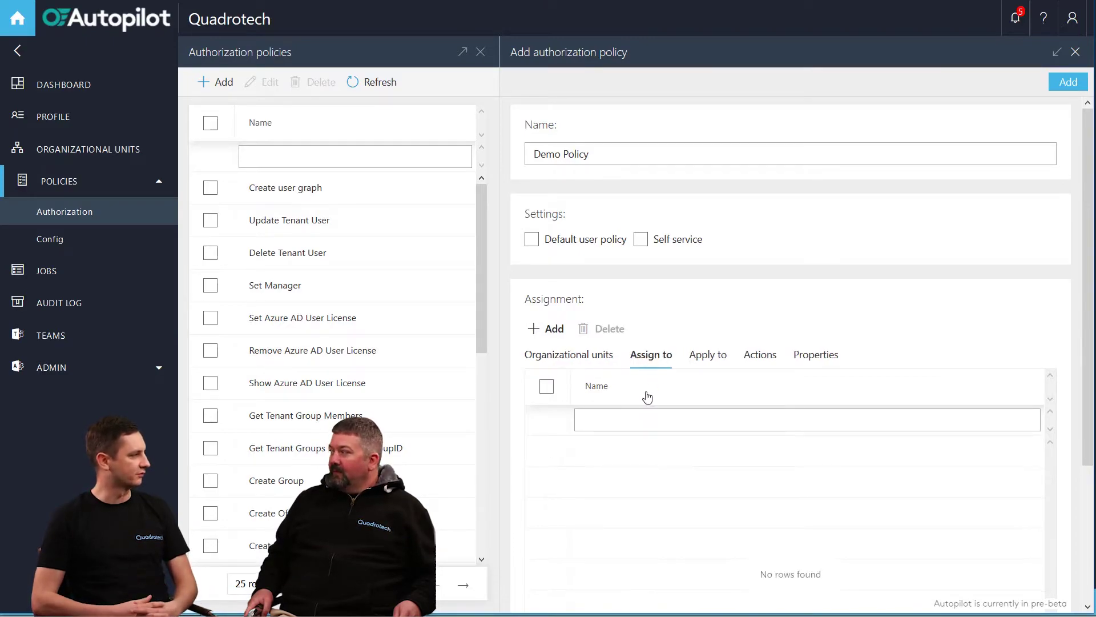
pyautogui.click(548, 329)
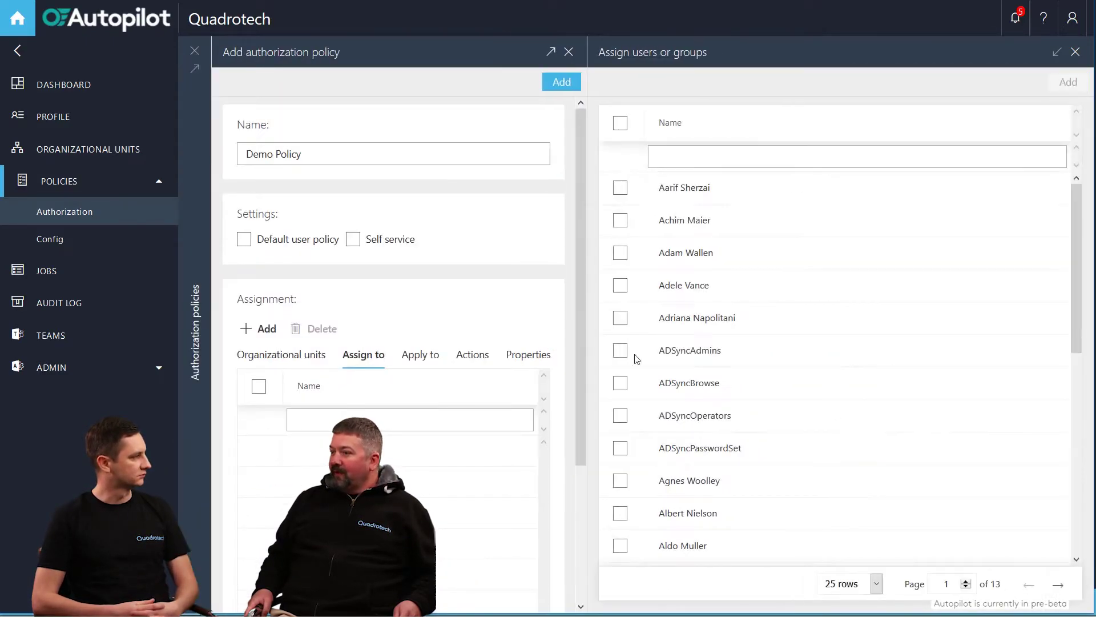
pyautogui.click(718, 160)
pyautogui.write('g')
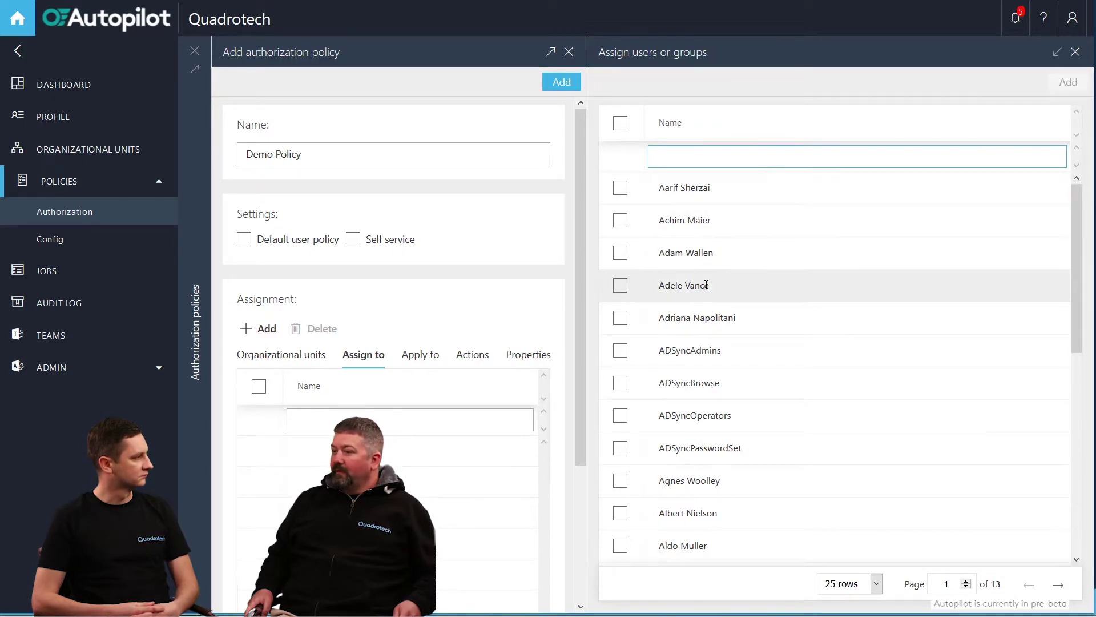
pyautogui.click(635, 289)
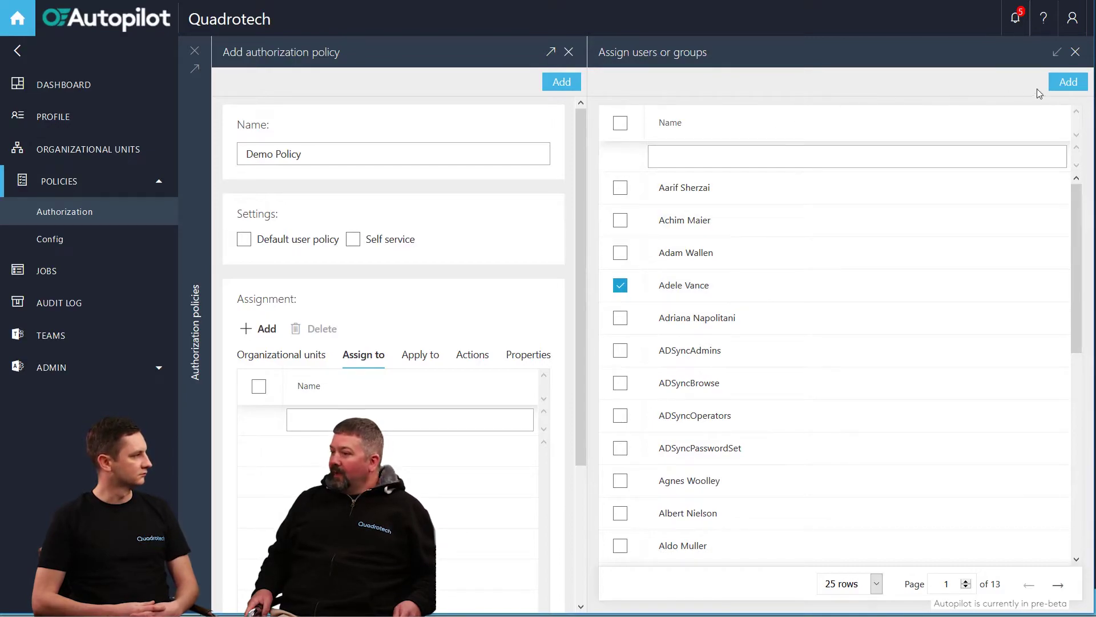
pyautogui.click(1068, 82)
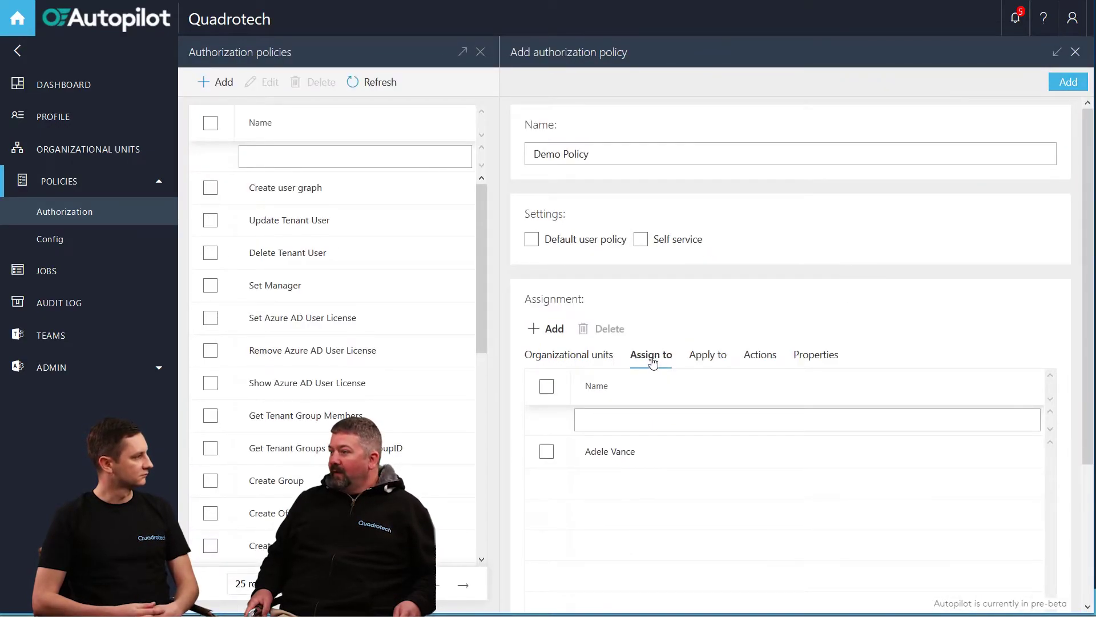
# - Allow the Update Tenant User action on the policy, filtering actions for 'update'
pyautogui.click(769, 364)
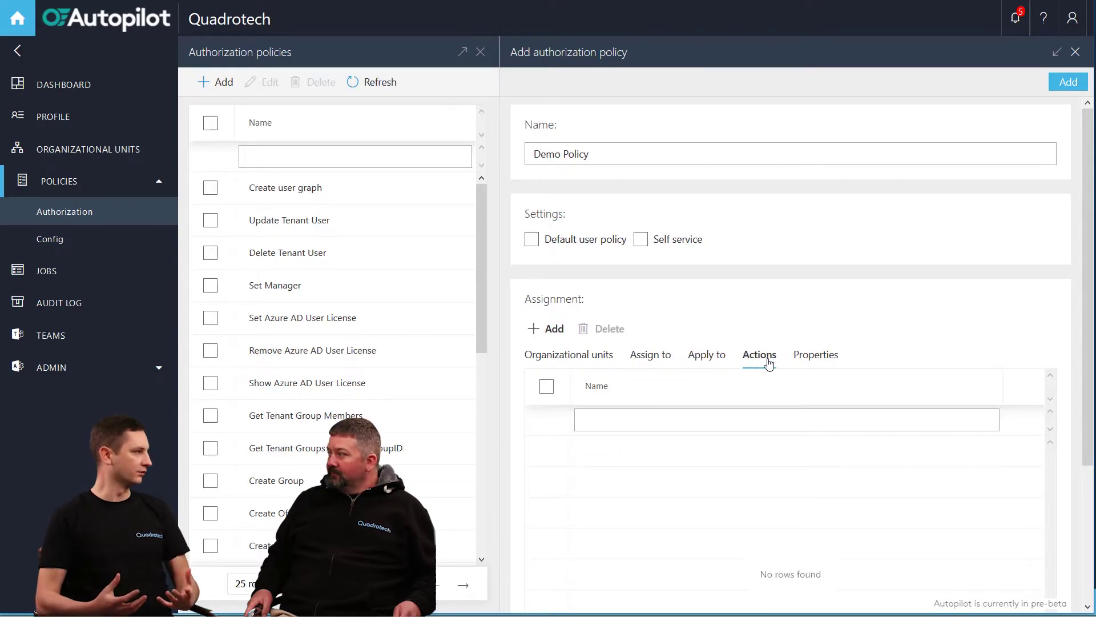
pyautogui.click(555, 329)
pyautogui.click(712, 156)
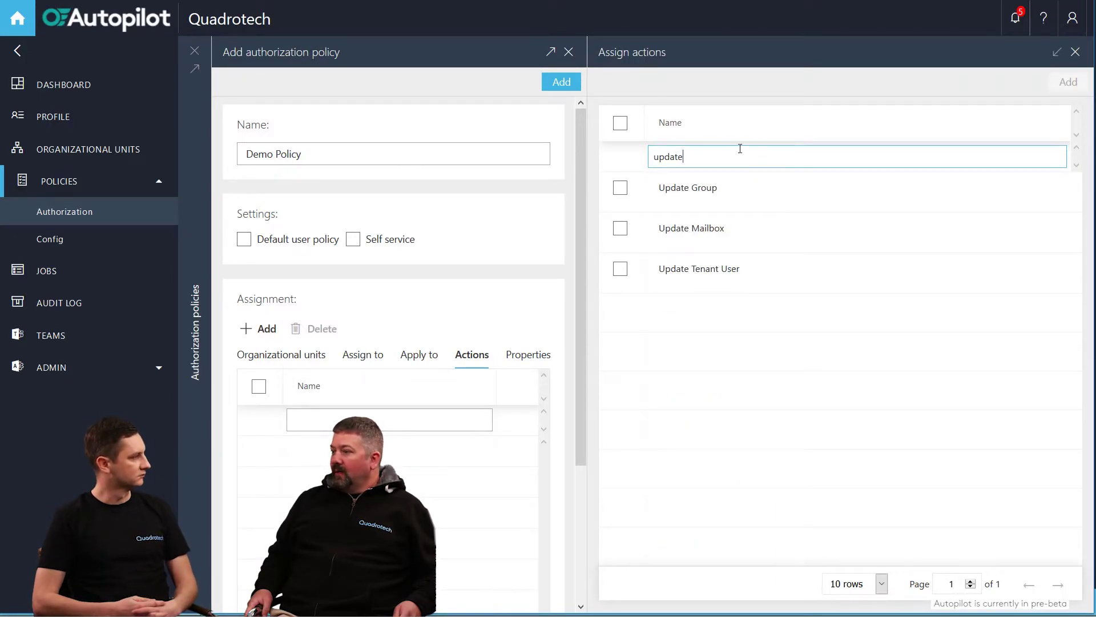
pyautogui.click(620, 270)
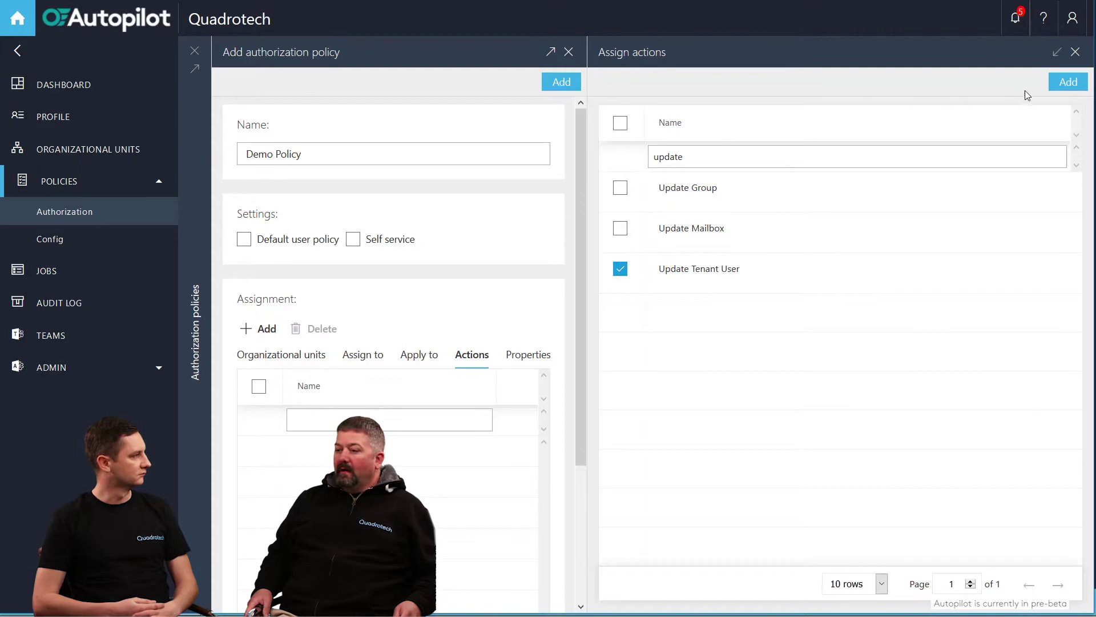
pyautogui.click(1068, 83)
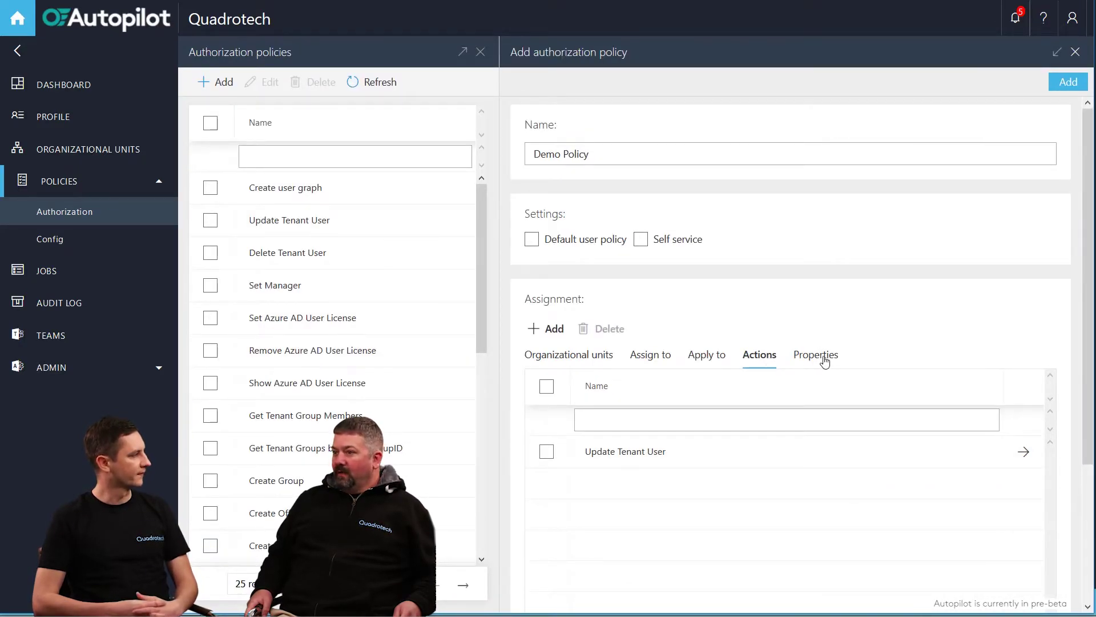
# - Grant read access to Display Name, Department, City, Country and Mobile Phone
pyautogui.click(825, 359)
pyautogui.scroll(-3, 725, 440)
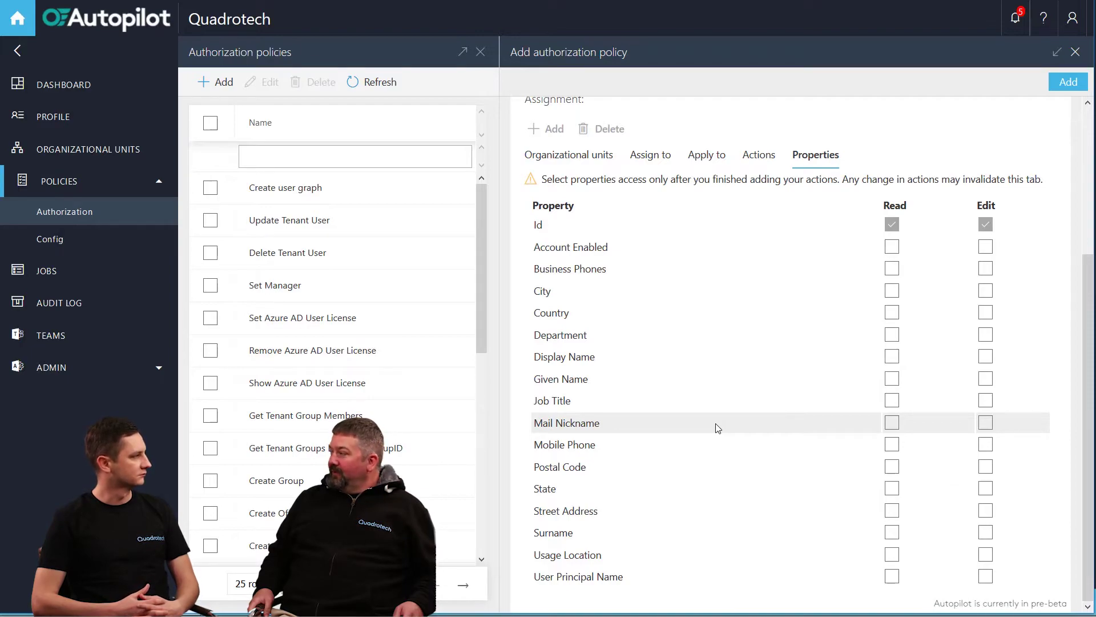
pyautogui.click(892, 356)
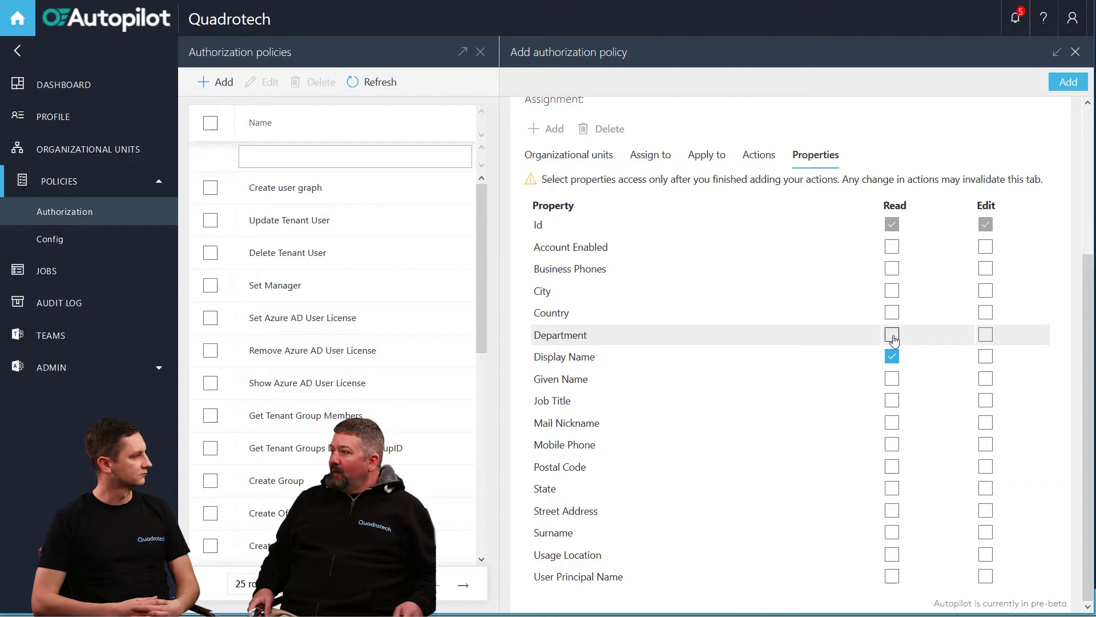
pyautogui.click(892, 336)
pyautogui.click(892, 291)
pyautogui.click(894, 313)
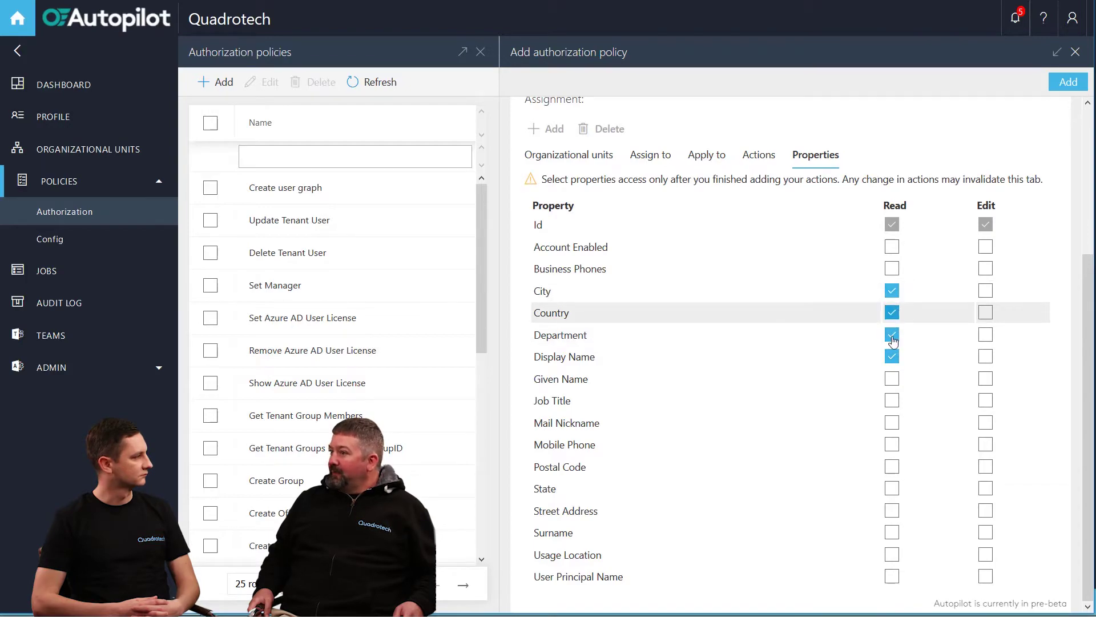
pyautogui.click(892, 445)
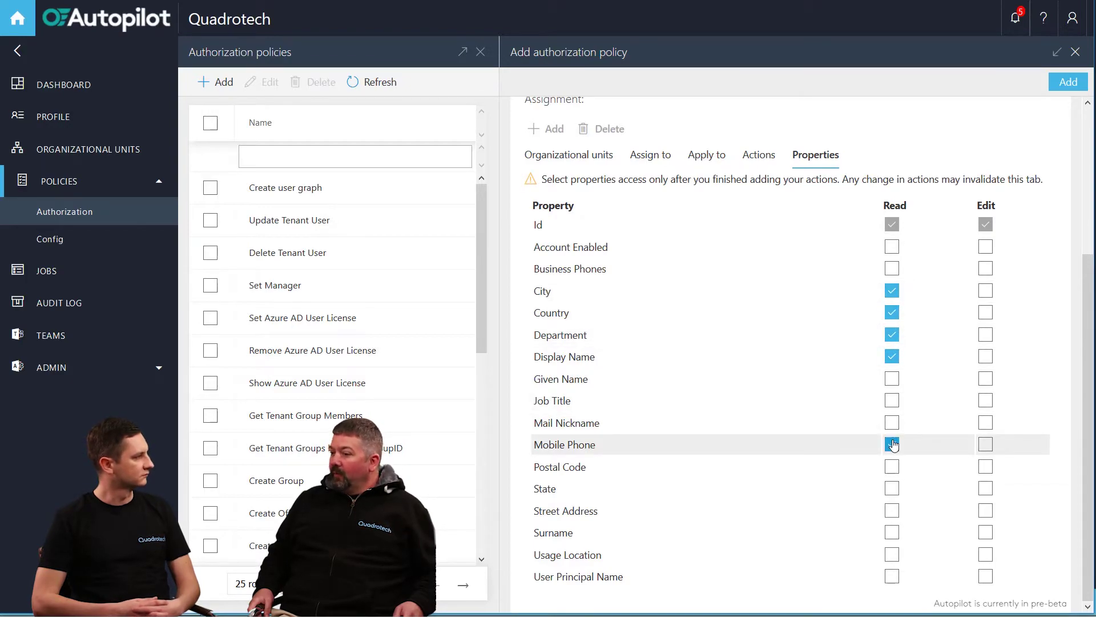
# - Allow editing of Mobile Phone and Department, then save Demo Policy
pyautogui.click(988, 446)
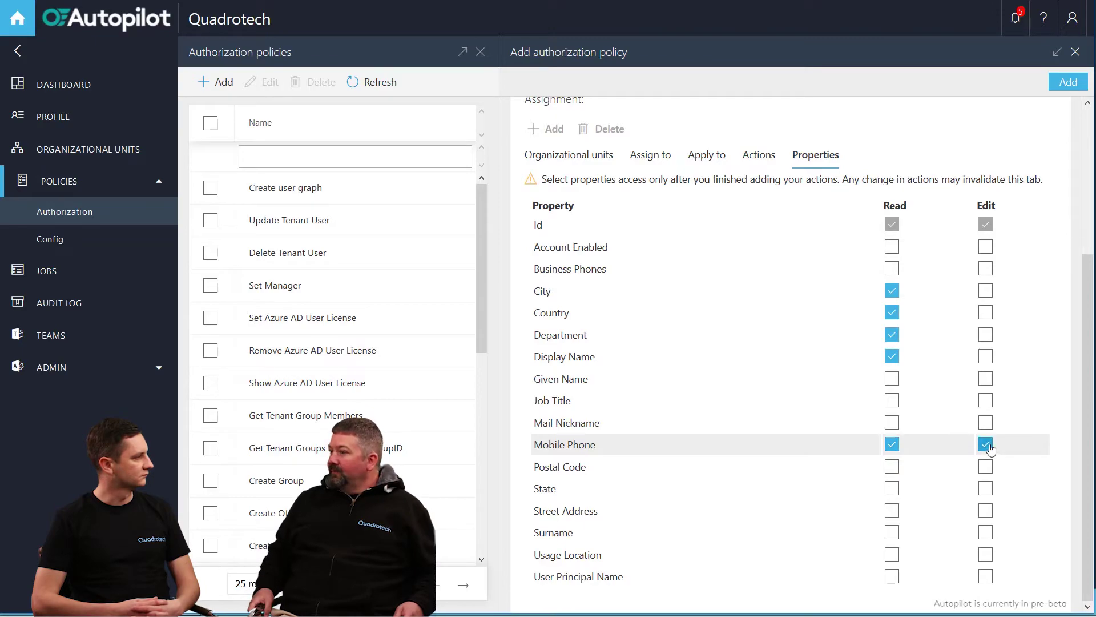
pyautogui.click(986, 336)
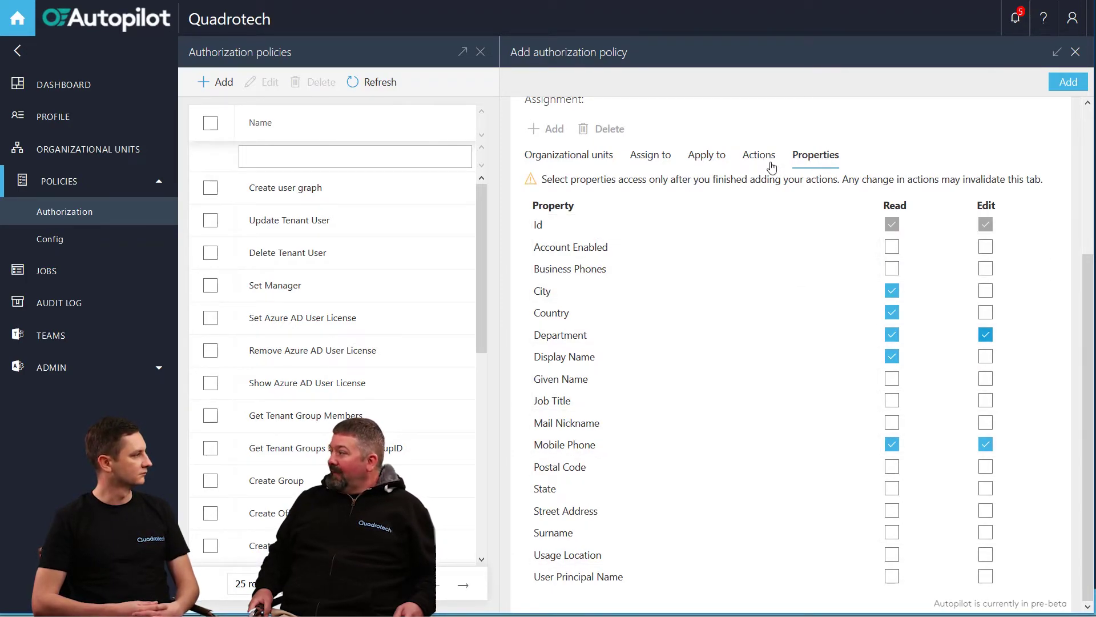
pyautogui.click(1064, 84)
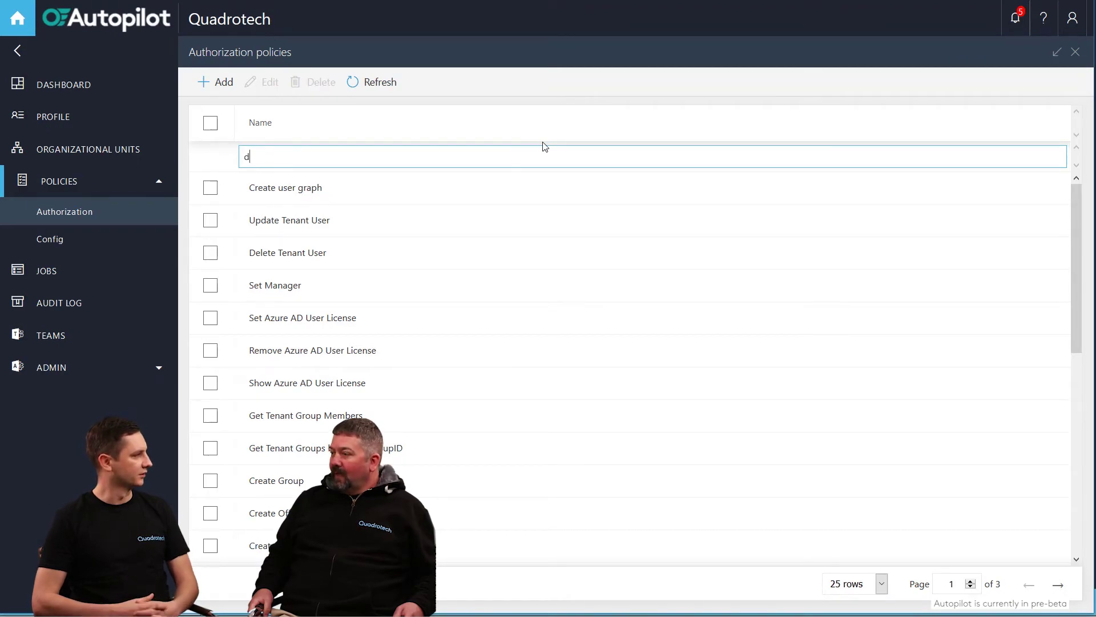
# - Filter policies for 'demo', then check New York's authorization policies under T2tSource > Sales > NA
pyautogui.write('emo')
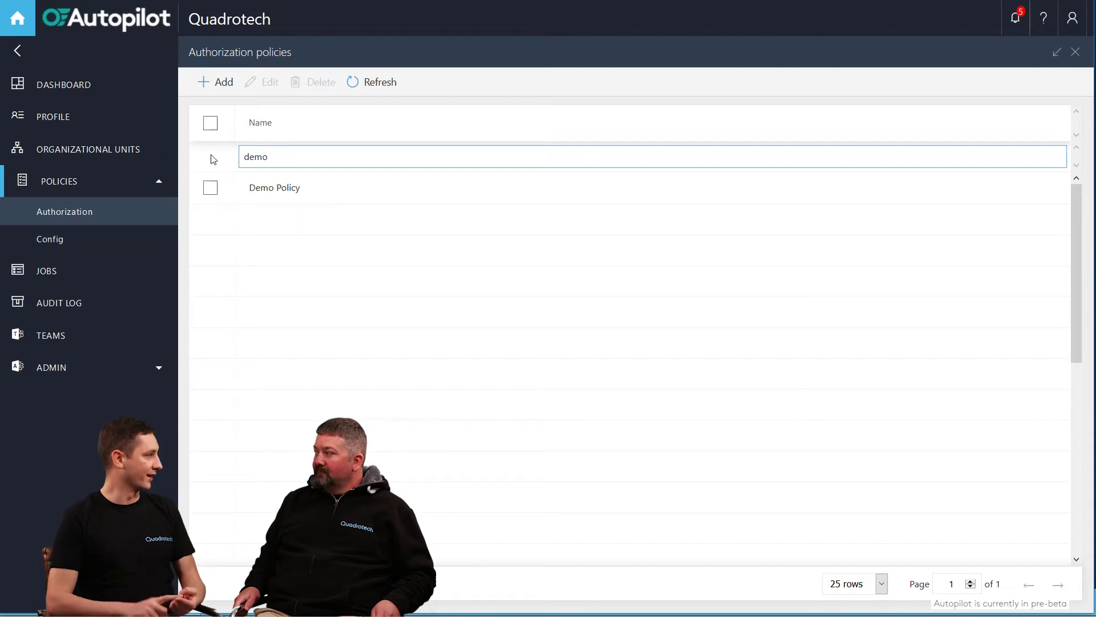
pyautogui.click(111, 161)
pyautogui.click(216, 131)
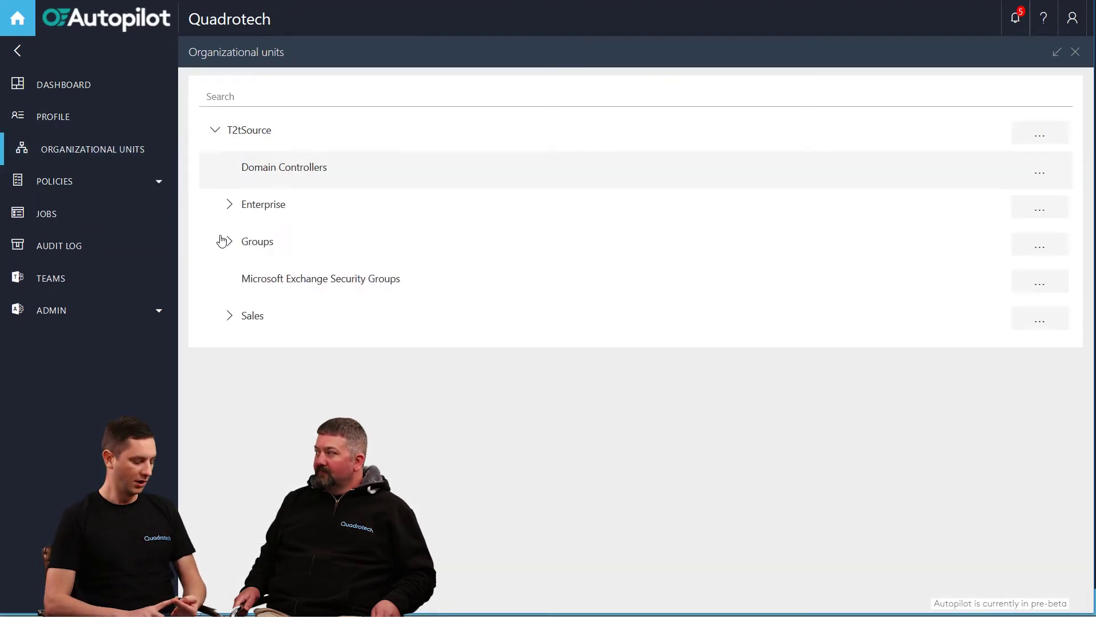
pyautogui.click(229, 315)
pyautogui.click(243, 353)
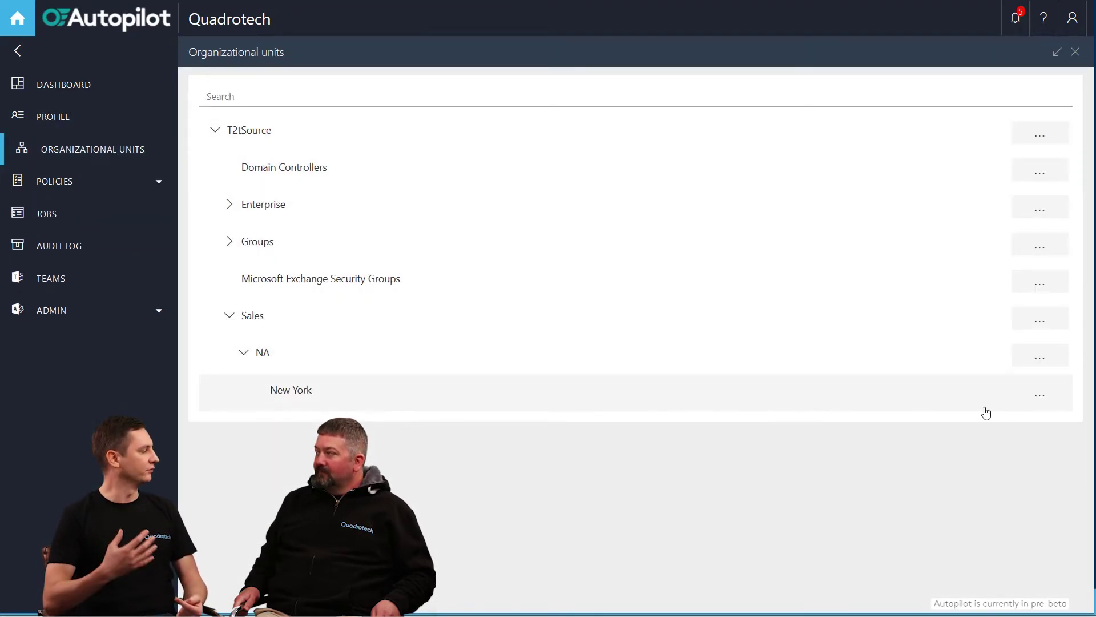
pyautogui.click(1043, 398)
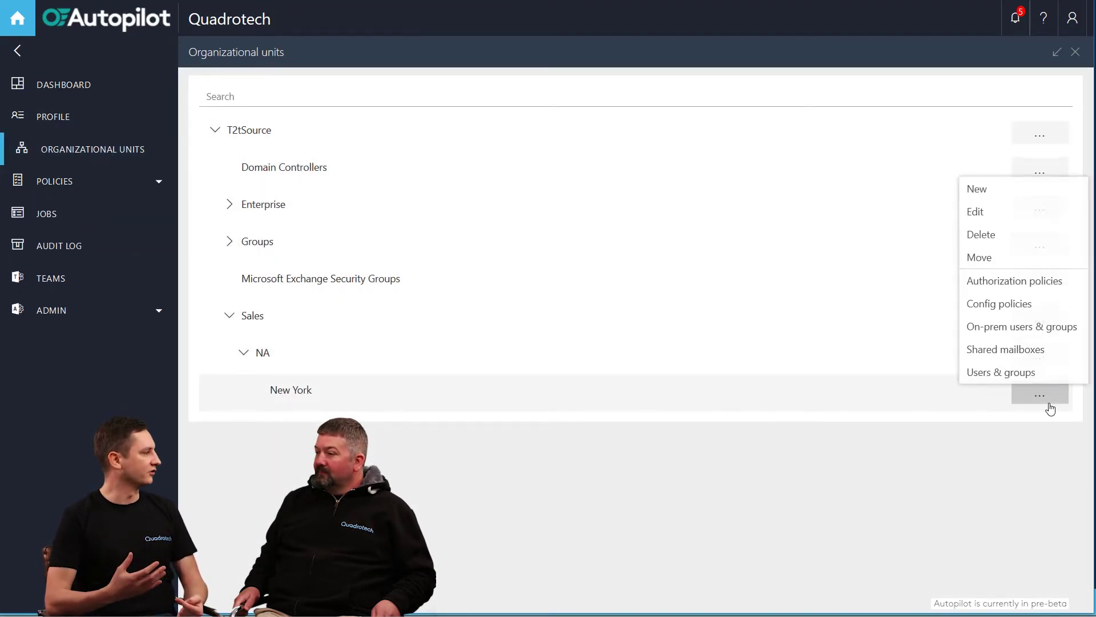
pyautogui.click(999, 289)
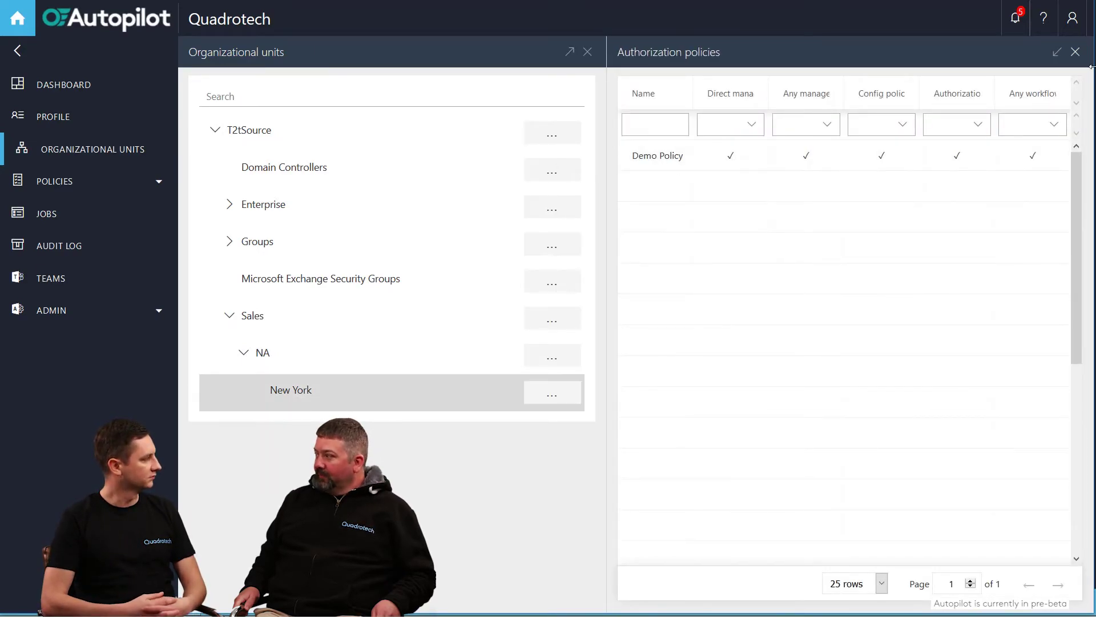
pyautogui.click(1075, 52)
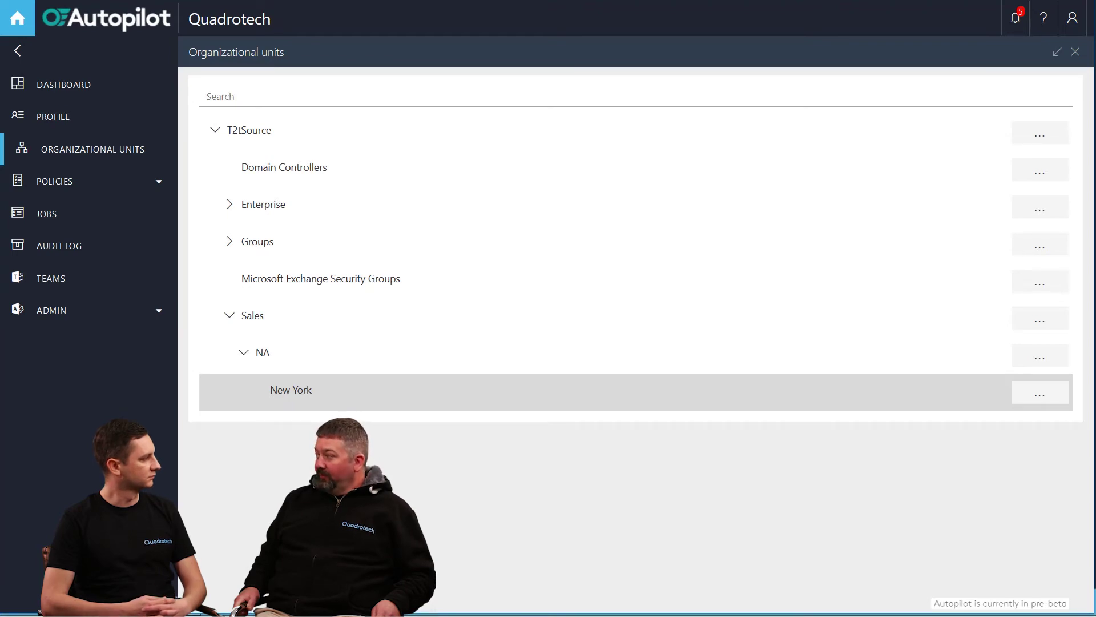
# - Find Demo Policy by filtering the Name column for 'Demo' and open it for editing
pyautogui.click(64, 183)
pyautogui.click(67, 216)
pyautogui.click(315, 164)
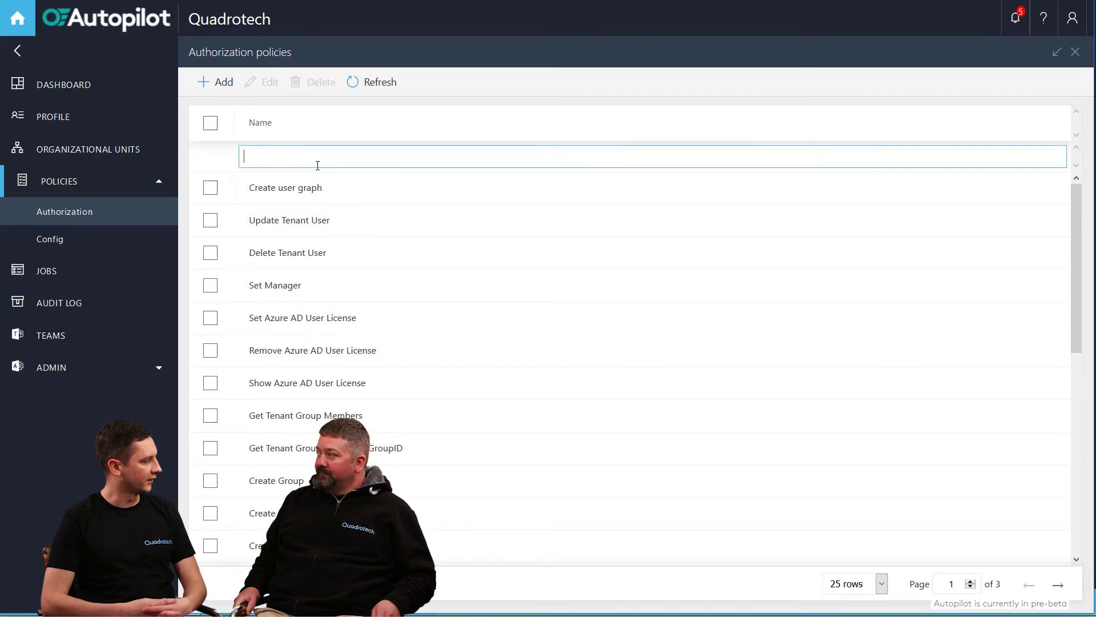
pyautogui.write('Demo')
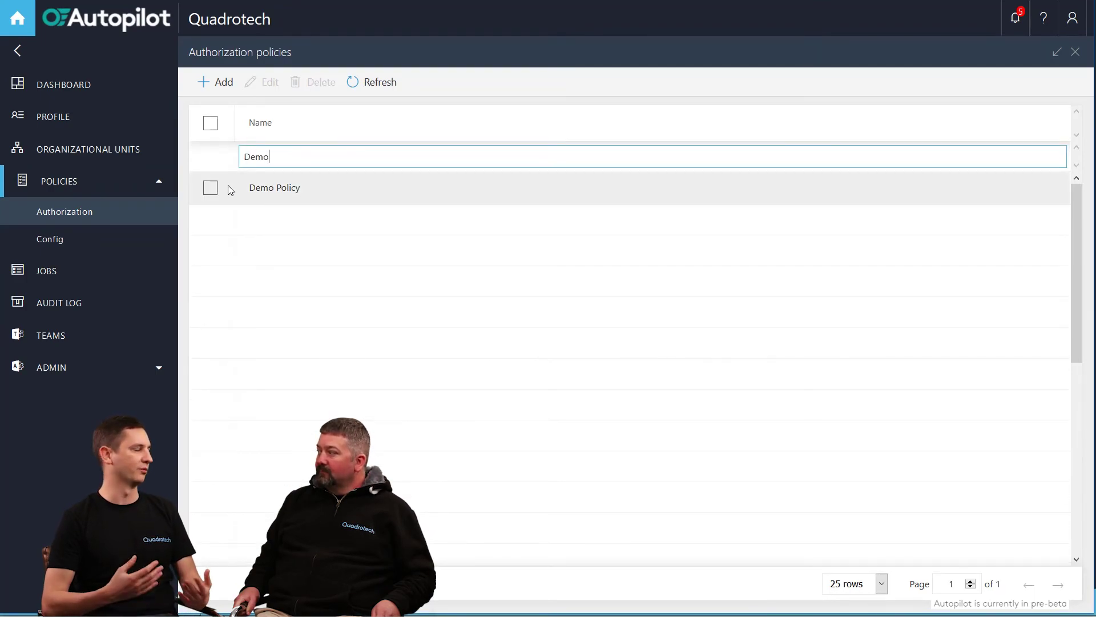
pyautogui.click(268, 186)
pyautogui.click(262, 83)
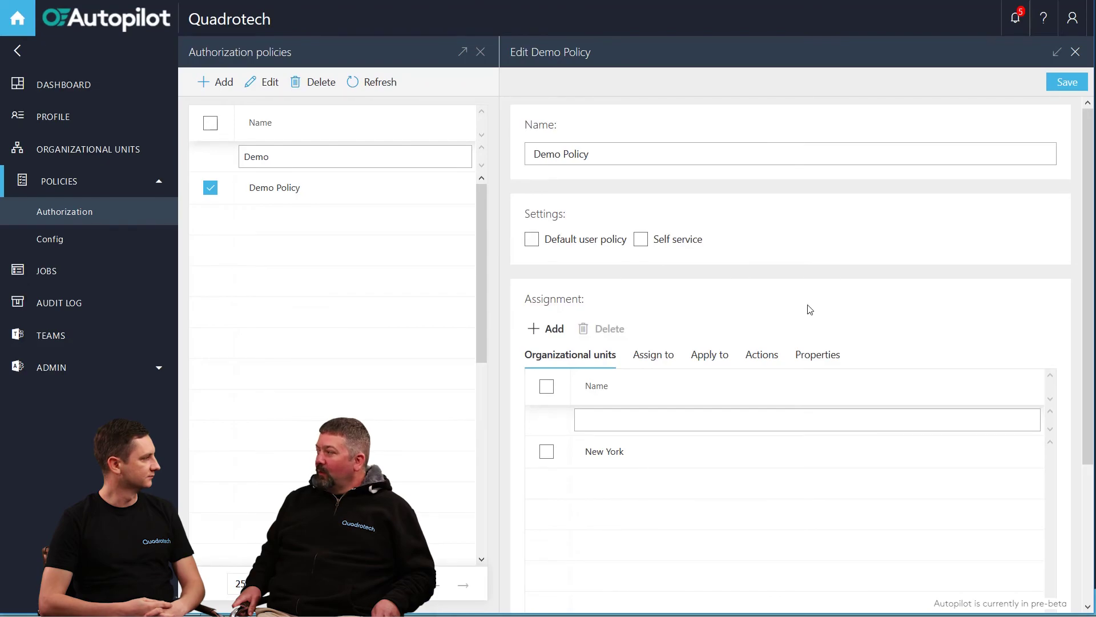
# - View the Assign to list in Demo Policy's edit form
pyautogui.click(654, 357)
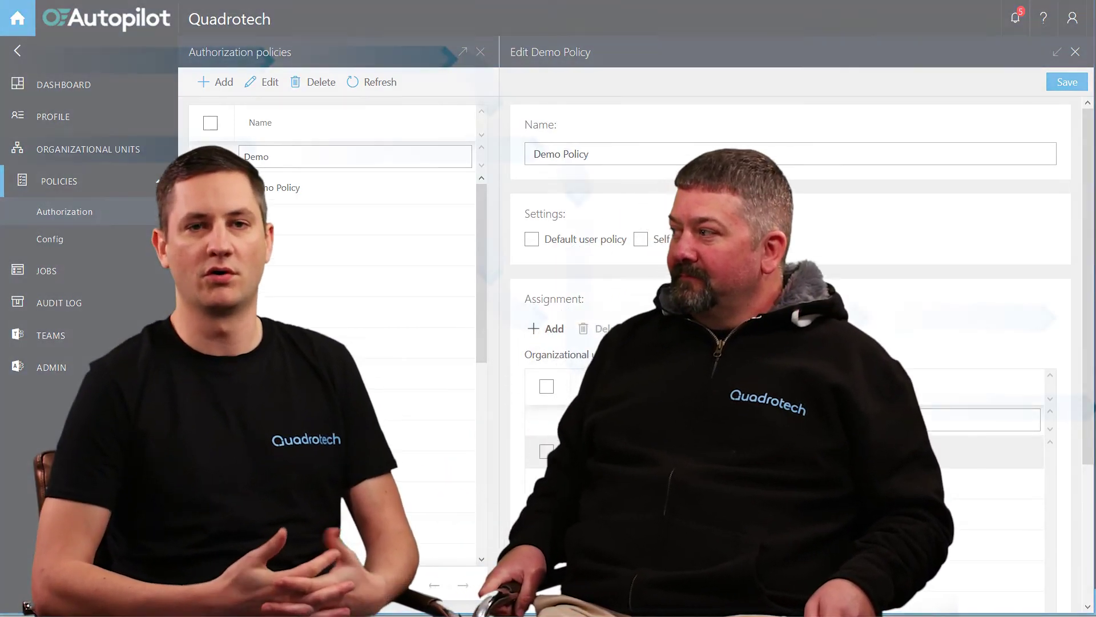